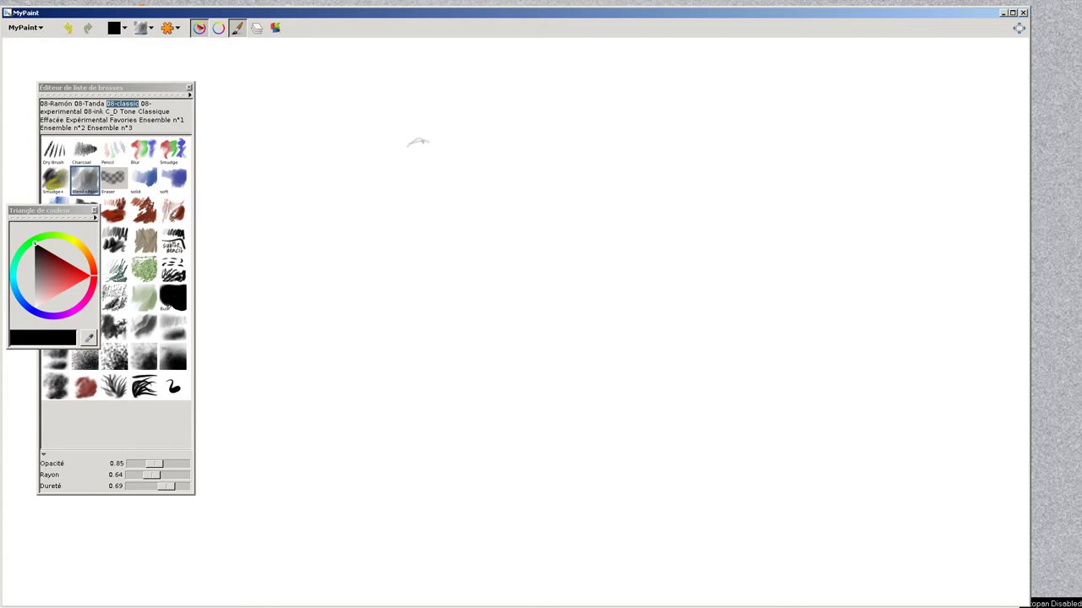
Sketch two arched eyebrows and a pair of almond-shaped eyes with irises on the upper middle of the blank canvas.
mouse_move(412, 147)
left_mouse_down()
mouse_move(443, 152)
mouse_move(416, 138)
mouse_move(397, 150)
left_mouse_up()
mouse_move(475, 155)
left_mouse_down()
mouse_move(528, 140)
mouse_move(536, 144)
mouse_move(502, 142)
mouse_move(488, 164)
mouse_move(521, 158)
mouse_move(535, 171)
mouse_move(504, 176)
mouse_move(519, 180)
mouse_move(535, 168)
left_mouse_up()
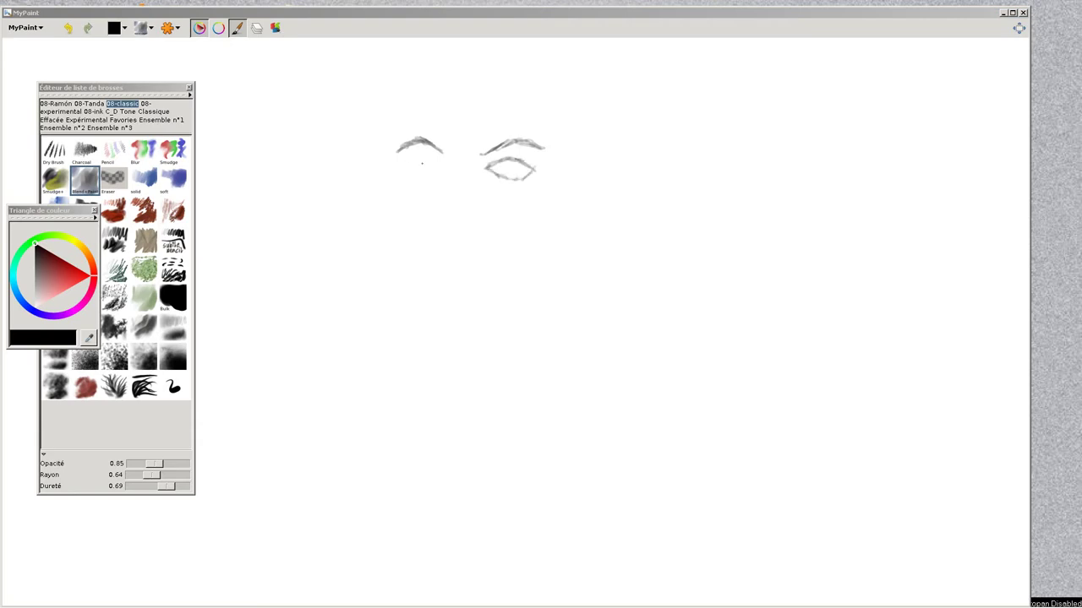
mouse_move(399, 169)
left_mouse_down()
mouse_move(440, 166)
mouse_move(414, 178)
mouse_move(435, 169)
left_mouse_up()
left_click_drag(500, 167, 519, 171)
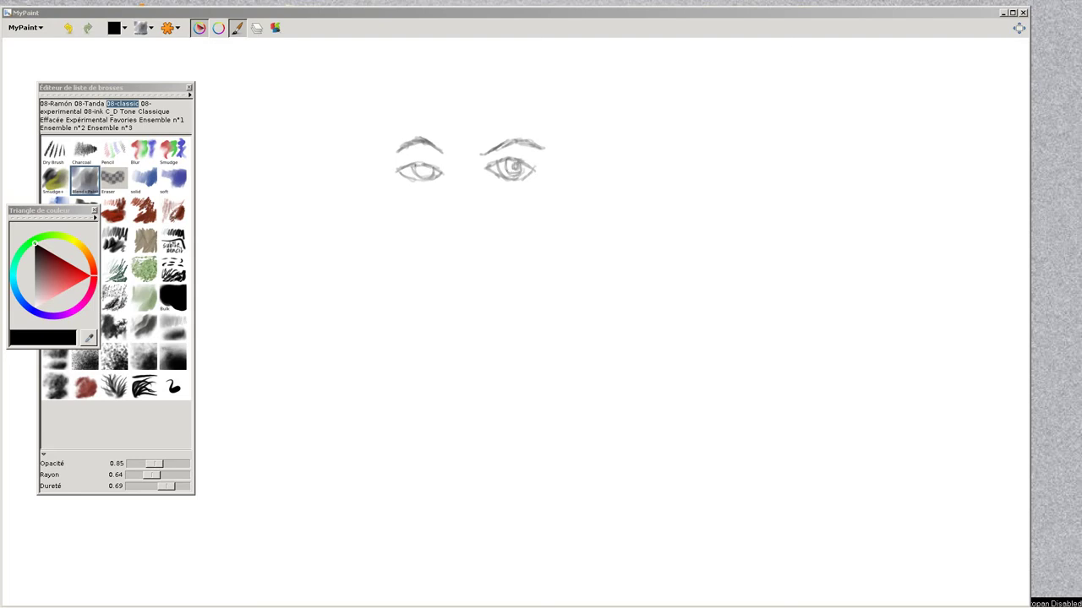
Draw the nose with its bridge line and nostrils below the eyes, and a closed mouth with full lips beneath it.
mouse_move(428, 166)
left_mouse_down()
mouse_move(436, 139)
mouse_move(412, 135)
mouse_move(378, 167)
mouse_move(404, 132)
mouse_move(426, 132)
mouse_move(441, 156)
mouse_move(495, 151)
mouse_move(521, 133)
mouse_move(552, 152)
mouse_move(553, 163)
mouse_move(464, 177)
mouse_move(481, 240)
mouse_move(472, 251)
mouse_move(428, 240)
mouse_move(439, 230)
mouse_move(438, 251)
mouse_move(460, 254)
mouse_move(475, 249)
mouse_move(478, 224)
mouse_move(495, 257)
left_mouse_up()
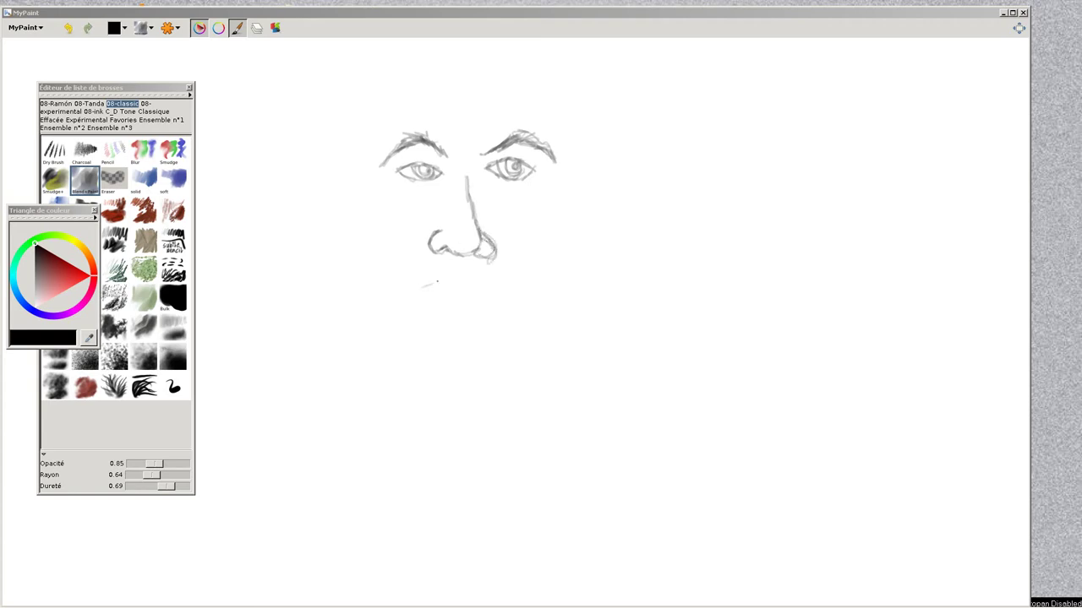
mouse_move(438, 281)
left_mouse_down()
mouse_move(474, 281)
mouse_move(497, 304)
mouse_move(424, 296)
mouse_move(496, 303)
mouse_move(465, 316)
mouse_move(439, 310)
left_mouse_up()
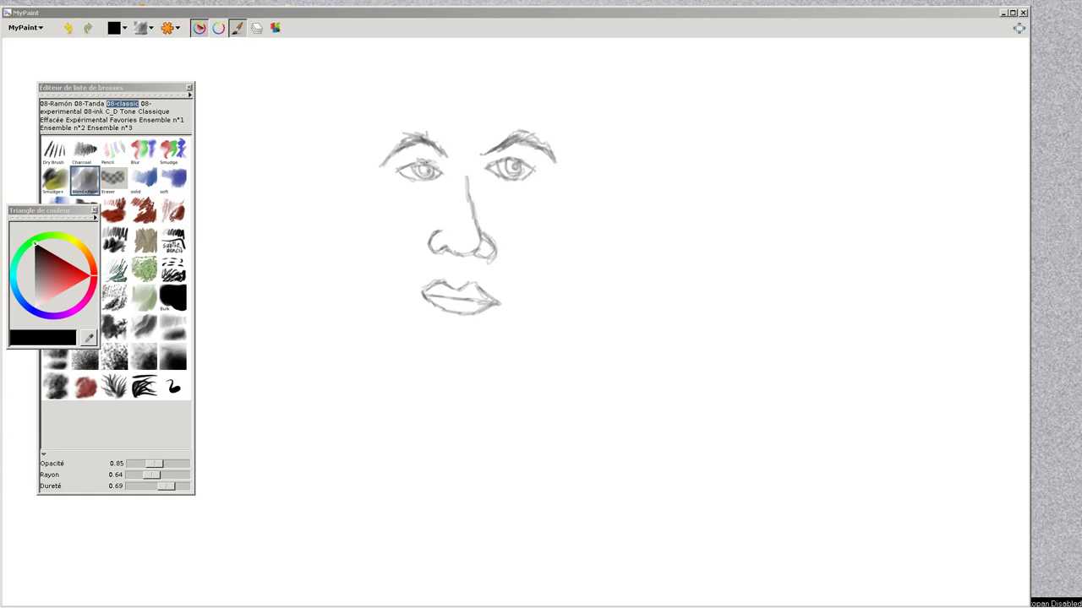
Outline the bald head around the facial features, with one ear beside the left eye and a tapering jaw and chin.
mouse_move(428, 169)
left_mouse_down()
mouse_move(441, 161)
mouse_move(399, 169)
mouse_move(525, 159)
mouse_move(545, 109)
mouse_move(526, 61)
mouse_move(464, 50)
left_mouse_up()
mouse_move(371, 145)
left_mouse_down()
mouse_move(381, 97)
mouse_move(403, 76)
mouse_move(477, 50)
mouse_move(529, 78)
mouse_move(523, 66)
mouse_move(554, 135)
left_mouse_up()
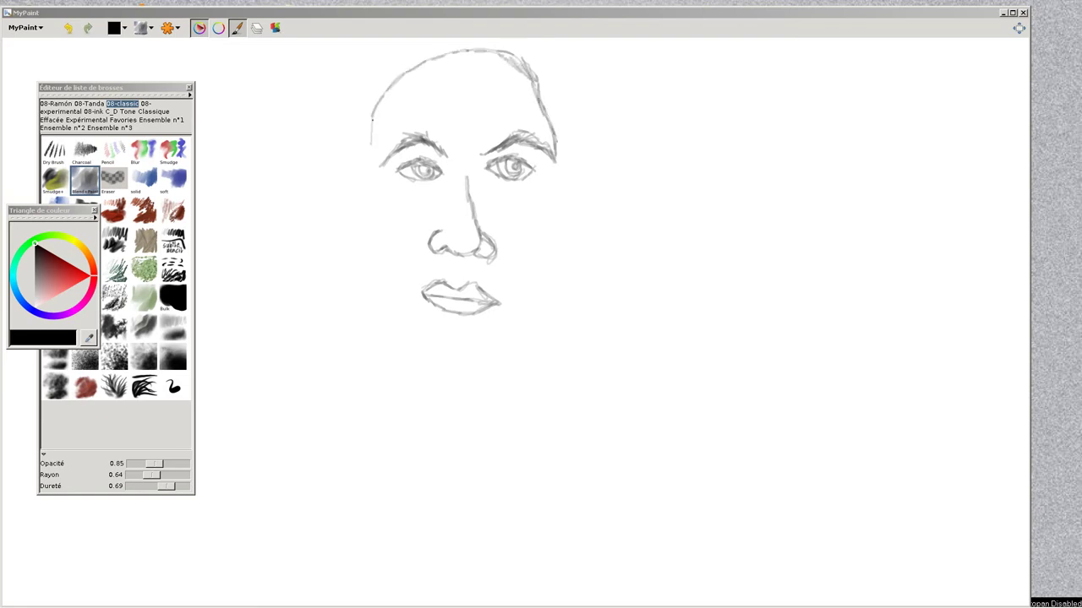
mouse_move(372, 110)
left_mouse_down()
mouse_move(367, 148)
mouse_move(343, 142)
mouse_move(353, 200)
mouse_move(369, 213)
mouse_move(341, 166)
mouse_move(346, 137)
mouse_move(365, 155)
mouse_move(351, 161)
mouse_move(363, 186)
mouse_move(350, 155)
mouse_move(361, 153)
mouse_move(350, 151)
mouse_move(365, 161)
left_mouse_up()
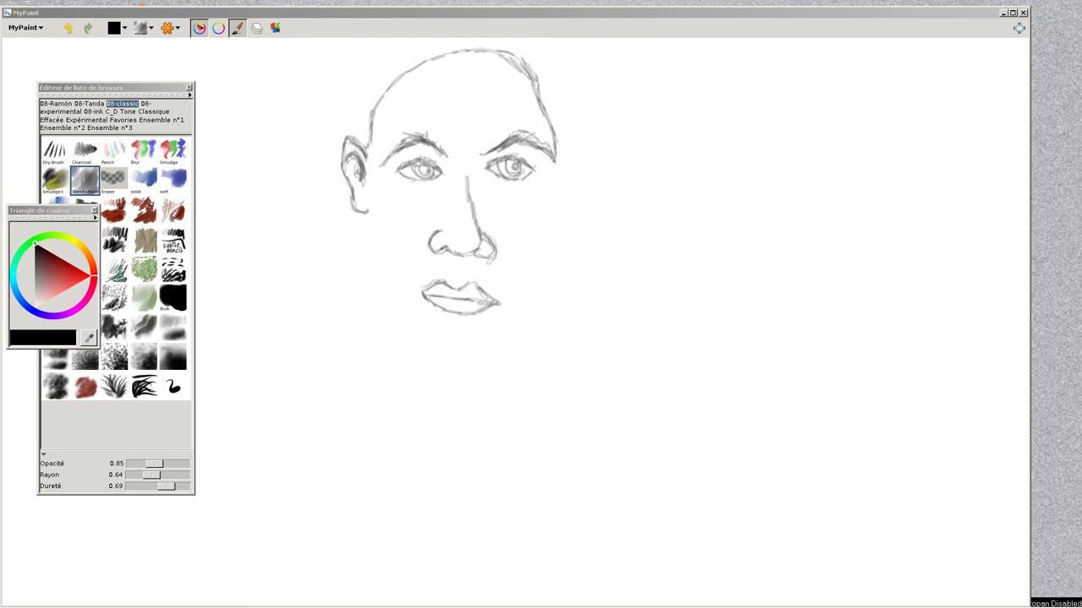
mouse_move(555, 157)
left_mouse_down()
mouse_move(501, 367)
mouse_move(428, 346)
mouse_move(389, 286)
left_mouse_up()
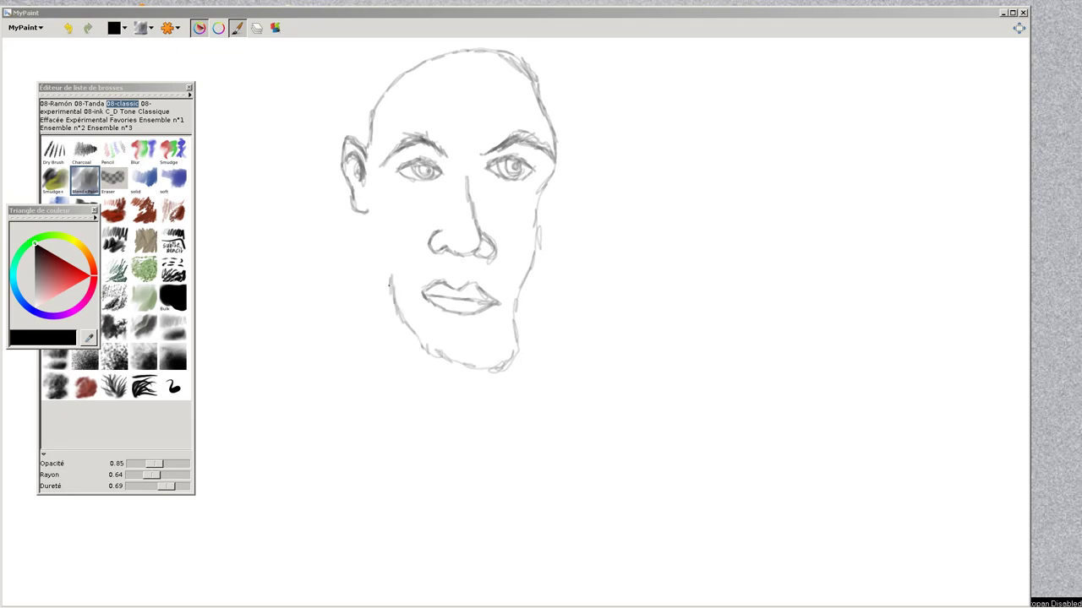
Draw both sides of a long neck running down from the ear and the chin.
mouse_move(362, 208)
left_mouse_down()
mouse_move(351, 328)
mouse_move(314, 409)
left_mouse_up()
left_click_drag(476, 370, 486, 429)
left_click_drag(475, 367, 488, 439)
mouse_move(338, 385)
left_mouse_down()
mouse_move(376, 427)
mouse_move(337, 409)
mouse_move(425, 442)
mouse_move(391, 431)
mouse_move(491, 440)
mouse_move(414, 440)
mouse_move(326, 400)
mouse_move(353, 293)
left_mouse_up()
Draw a stand-up collar with a front opening around the neck base, and the sloping shoulders of the garment on both sides.
mouse_move(325, 392)
left_mouse_down()
mouse_move(307, 426)
mouse_move(351, 452)
mouse_move(321, 440)
mouse_move(422, 483)
left_mouse_up()
mouse_move(351, 421)
left_mouse_down()
mouse_move(402, 437)
mouse_move(429, 463)
mouse_move(435, 481)
mouse_move(415, 485)
left_mouse_up()
left_click_drag(448, 446, 443, 471)
mouse_move(443, 447)
left_mouse_down()
mouse_move(494, 431)
mouse_move(479, 417)
mouse_move(495, 441)
mouse_move(506, 427)
mouse_move(507, 460)
mouse_move(461, 476)
mouse_move(448, 467)
mouse_move(439, 581)
left_mouse_up()
left_click_drag(428, 490, 436, 581)
left_click_drag(452, 474, 453, 564)
mouse_move(511, 450)
left_mouse_down()
mouse_move(639, 490)
mouse_move(640, 524)
mouse_move(666, 569)
left_mouse_up()
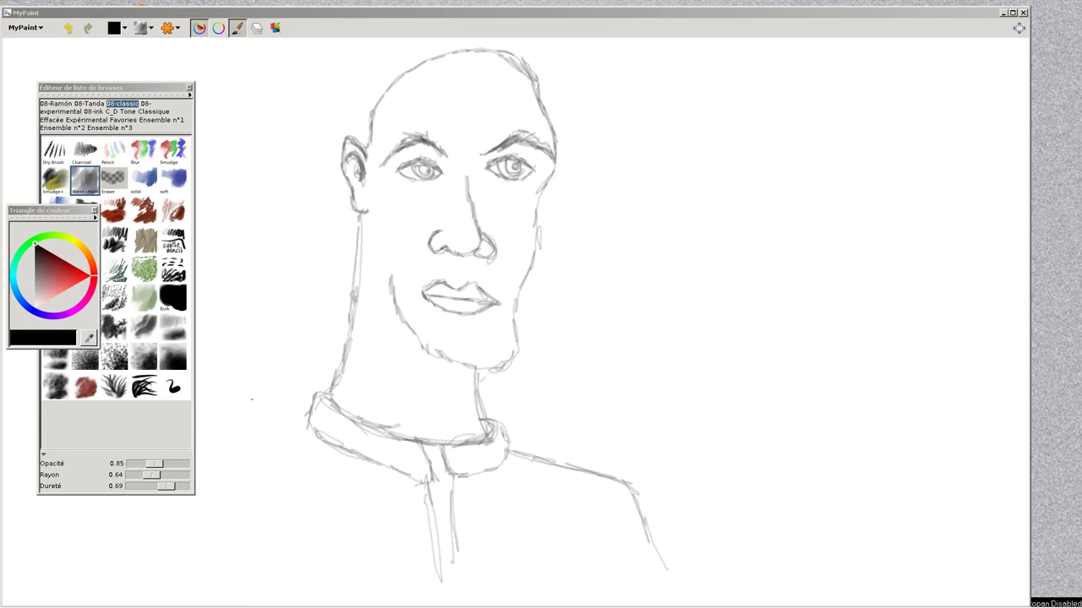
mouse_move(311, 423)
left_mouse_down()
mouse_move(208, 477)
mouse_move(179, 570)
left_mouse_up()
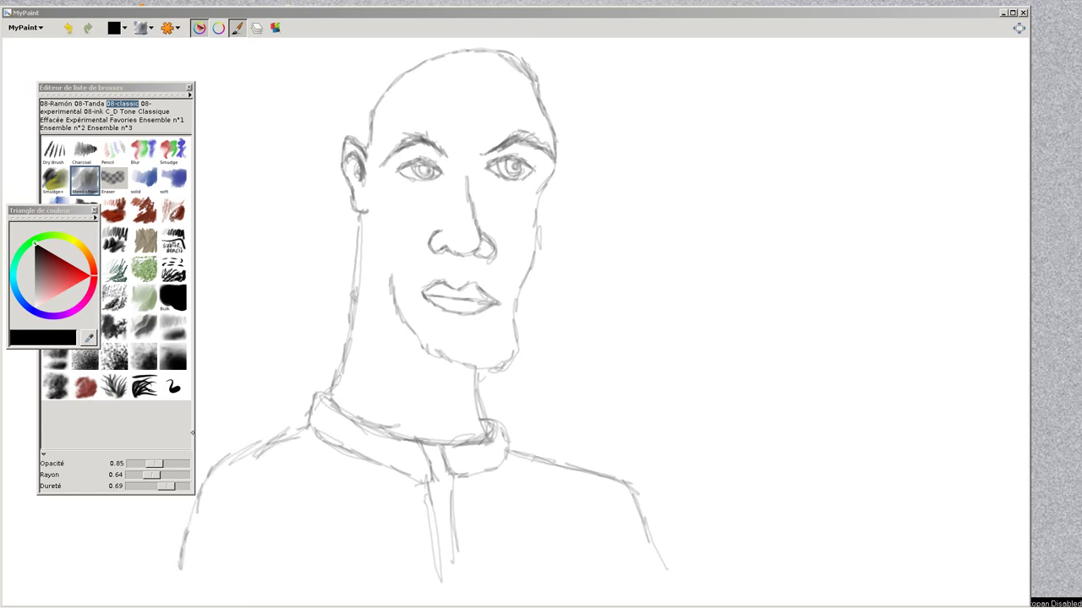
Reinforce the portrait's outline with extra strokes along the jaw, neck, skull and cheek.
mouse_move(394, 292)
left_mouse_down()
mouse_move(403, 330)
mouse_move(460, 366)
mouse_move(511, 360)
mouse_move(514, 292)
left_mouse_up()
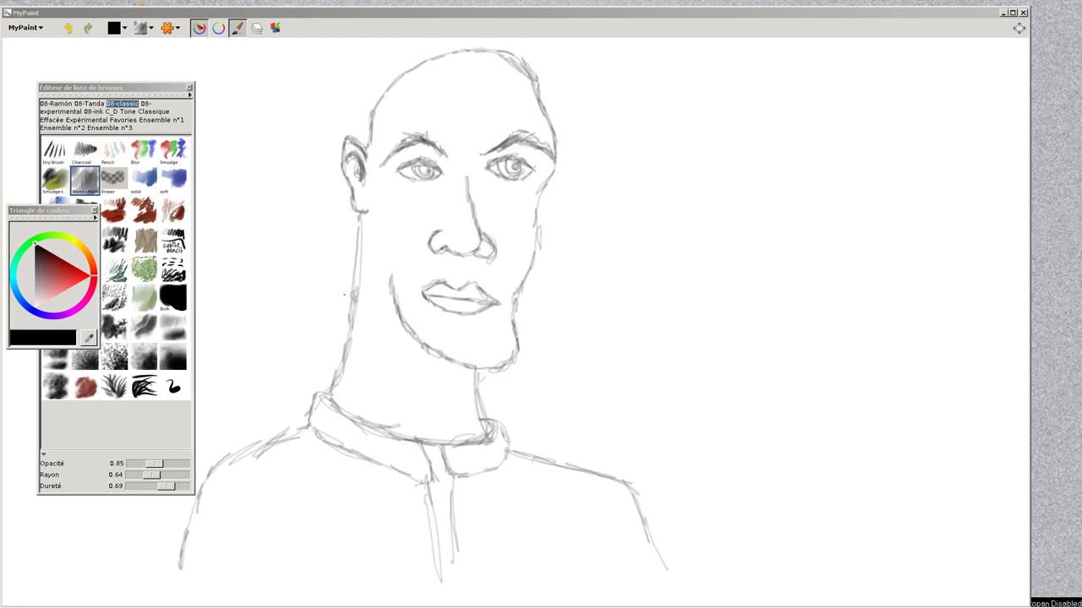
left_click_drag(355, 284, 353, 226)
mouse_move(363, 159)
left_mouse_down()
mouse_move(372, 101)
mouse_move(449, 51)
mouse_move(495, 57)
mouse_move(553, 125)
left_mouse_up()
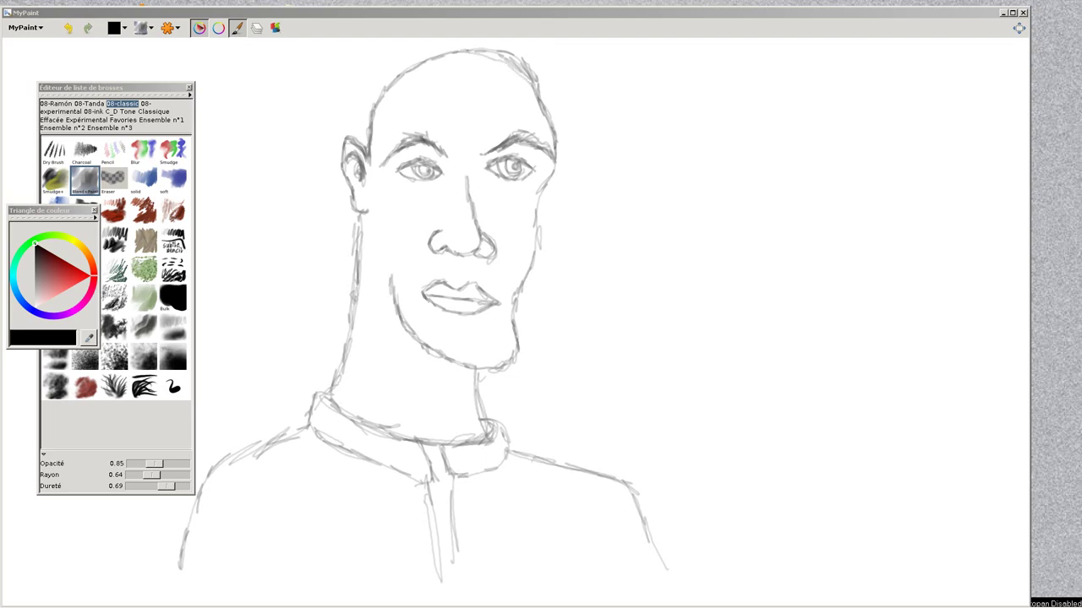
left_click_drag(549, 172, 532, 248)
Handwrite "essentiel b" in the empty area beside the face and underline it with one long stroke.
left_click_drag(581, 211, 612, 236)
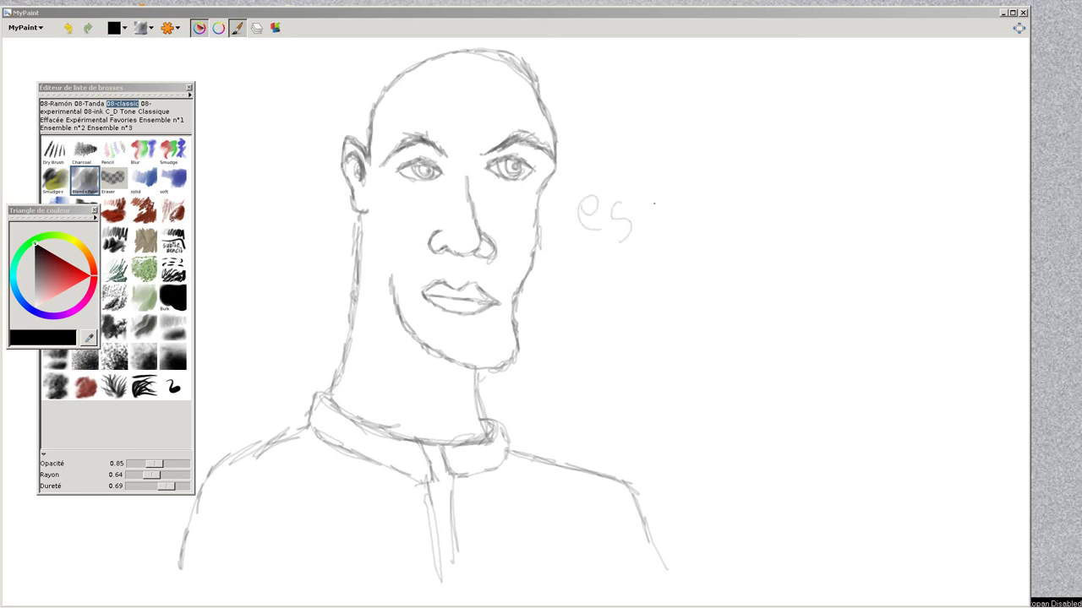
mouse_move(649, 199)
left_mouse_down()
mouse_move(645, 238)
mouse_move(676, 227)
mouse_move(732, 235)
left_mouse_up()
mouse_move(743, 185)
left_mouse_down()
mouse_move(745, 230)
mouse_move(757, 203)
mouse_move(768, 234)
mouse_move(801, 233)
left_mouse_up()
left_click(770, 205)
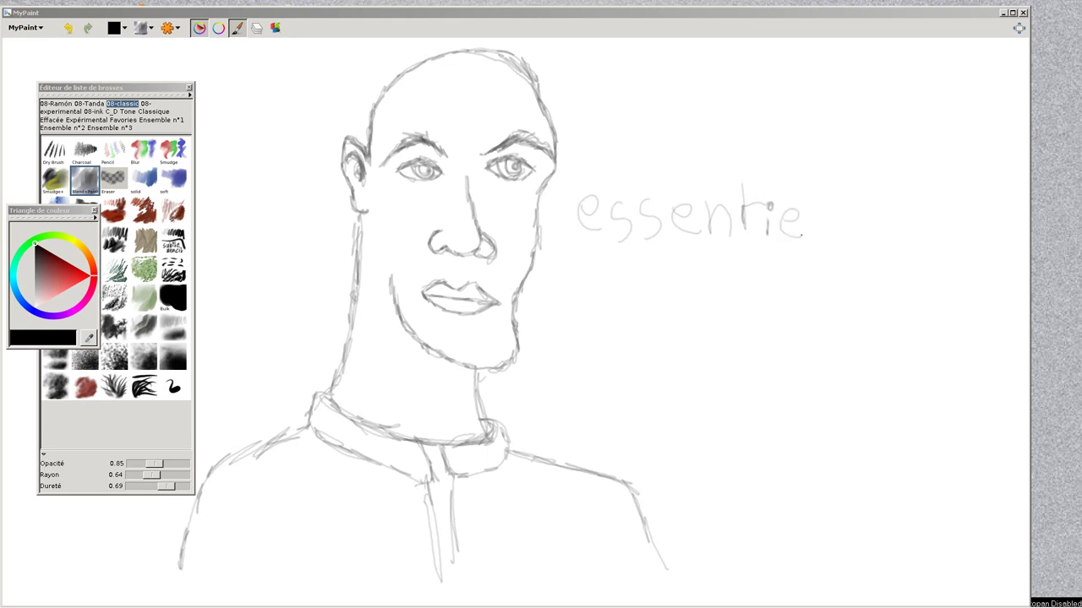
left_click_drag(816, 178, 820, 246)
mouse_move(860, 175)
left_mouse_down()
mouse_move(881, 245)
mouse_move(855, 233)
left_mouse_up()
left_click_drag(568, 259, 877, 293)
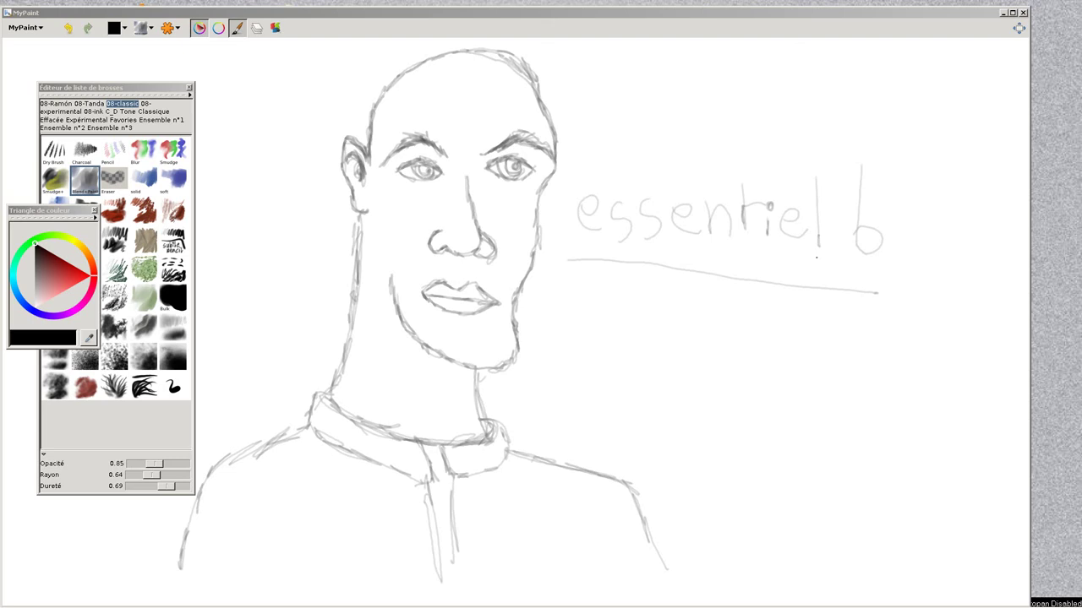
mouse_move(594, 606)
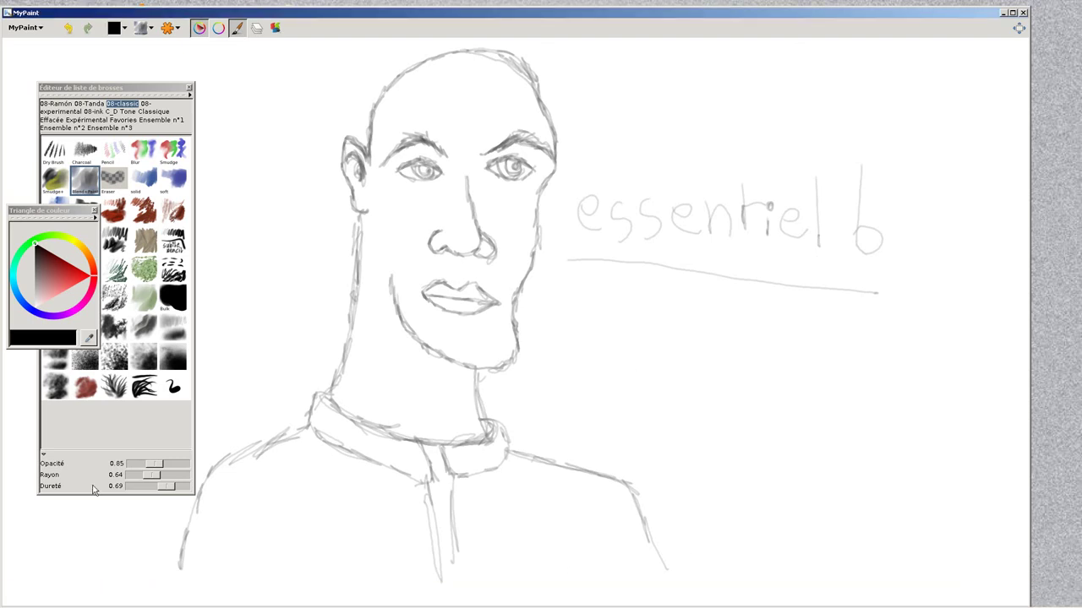
left_click(297, 597)
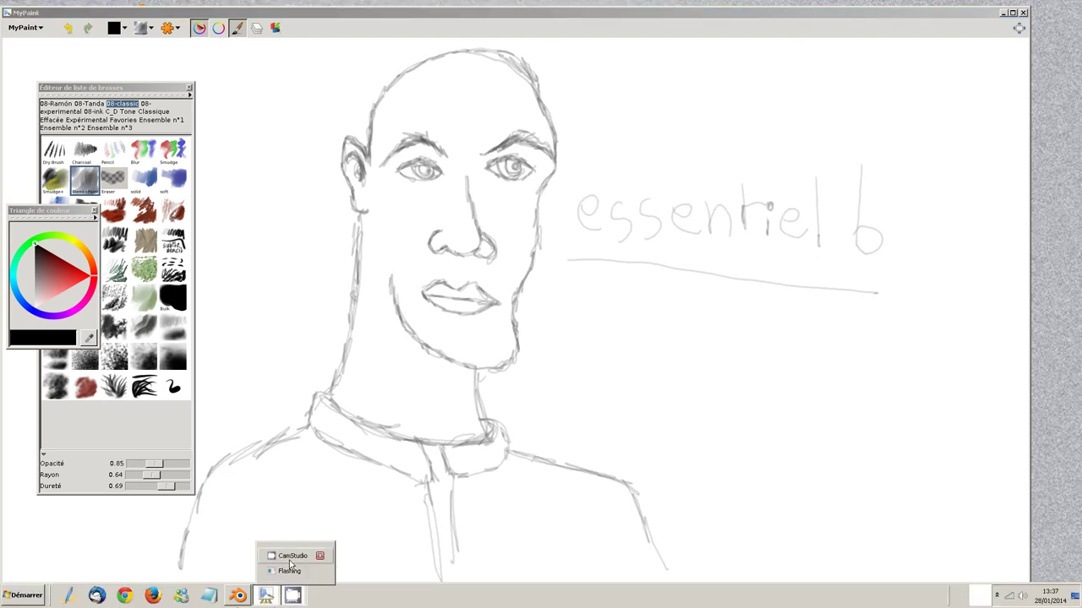